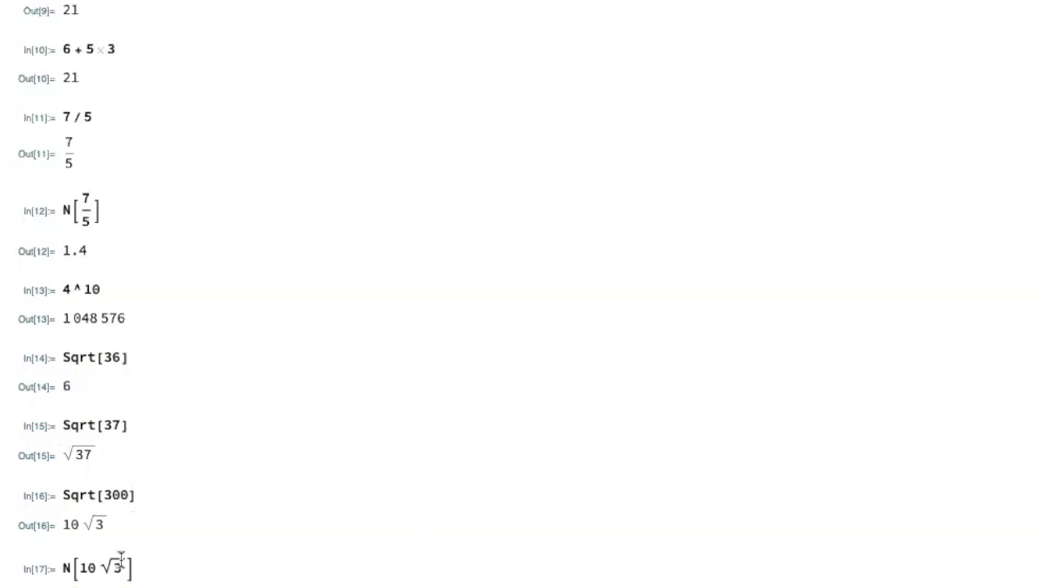
# Step: Evaluate the N[10 √3] input and enter and evaluate Pi in a new cell
pyautogui.hotkey('shift', 'Return')
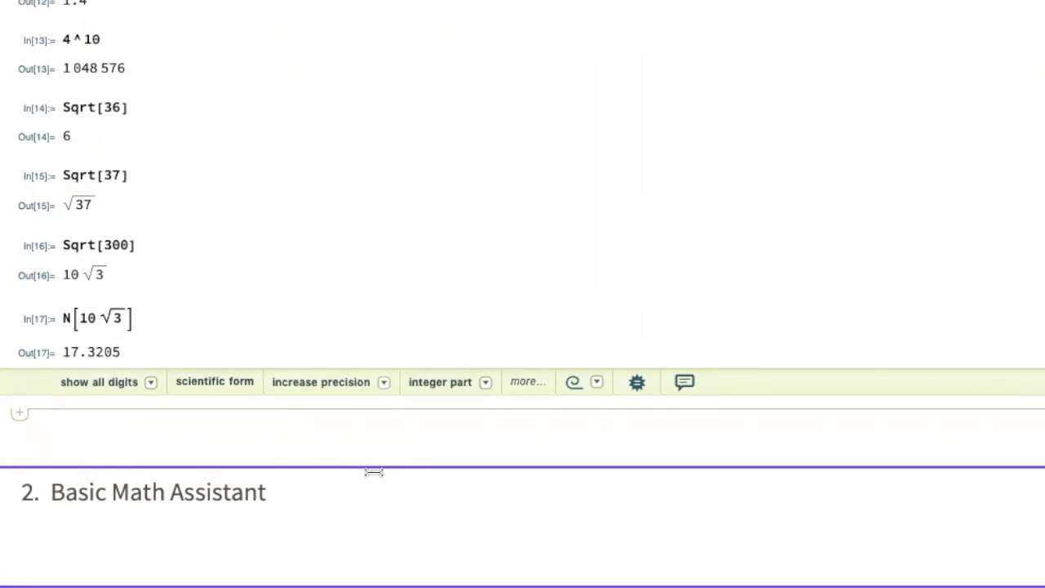
pyautogui.write('Pi')
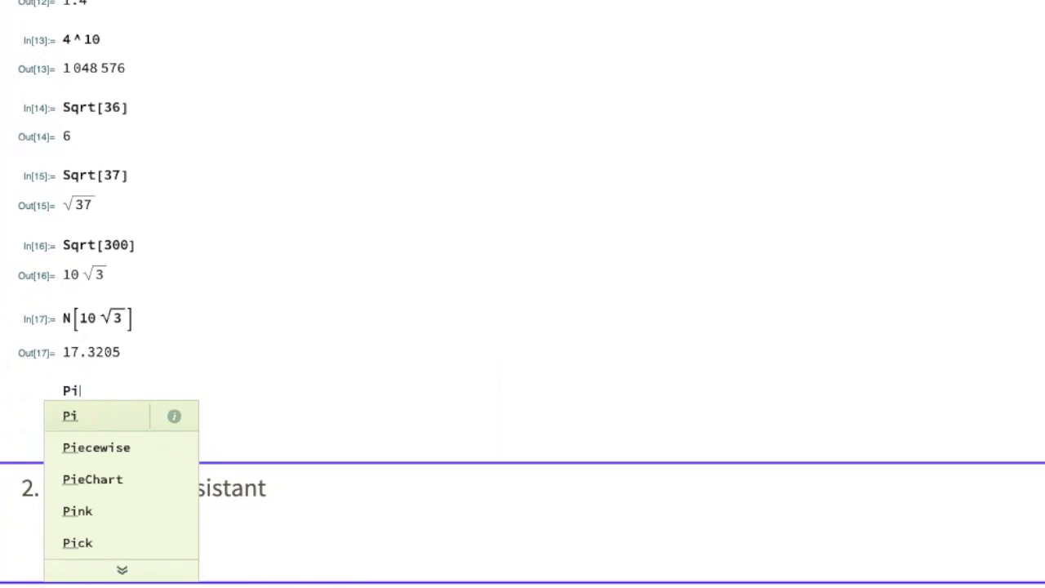
pyautogui.hotkey('shift', 'Return')
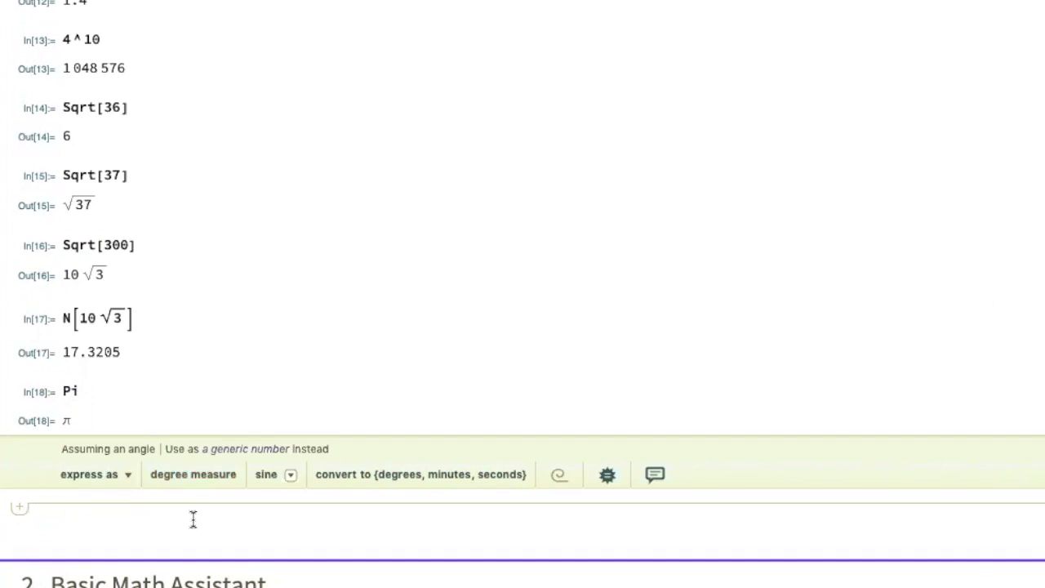
# Step: Enter and evaluate Pi / 4 in a new cell below the Pi result
pyautogui.write('P')
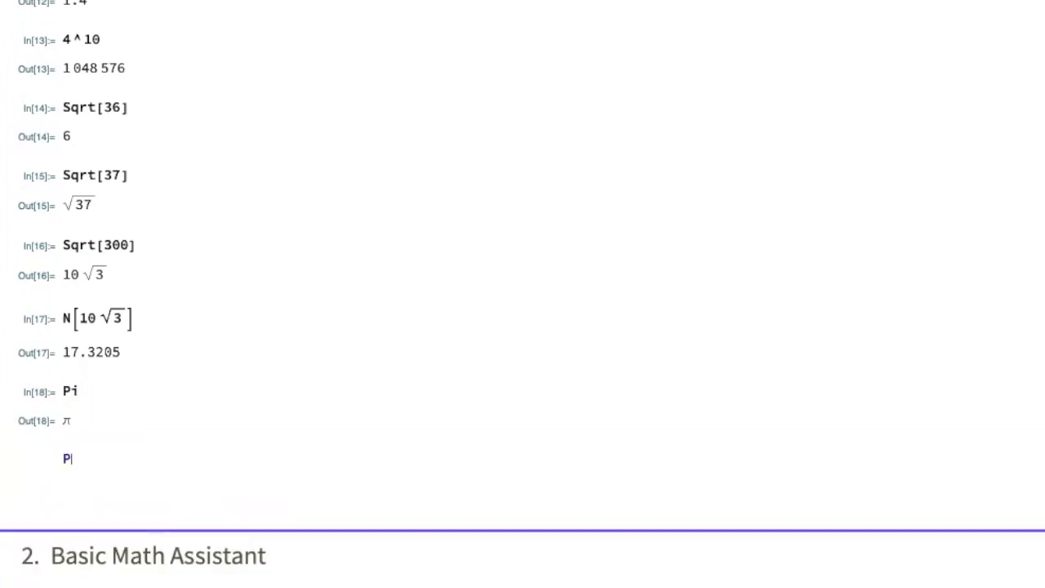
pyautogui.write('i / 4')
pyautogui.hotkey('shift', 'Return')
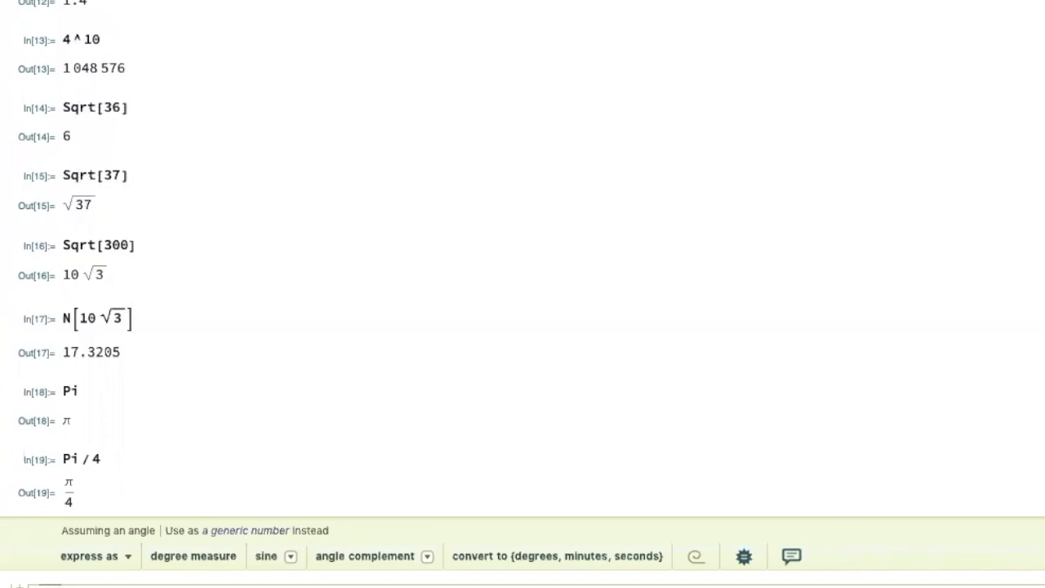
# Step: Enter and evaluate Cos[Pi] in a new cell below the Pi / 4 result
pyautogui.scroll(-3, 522, 293)
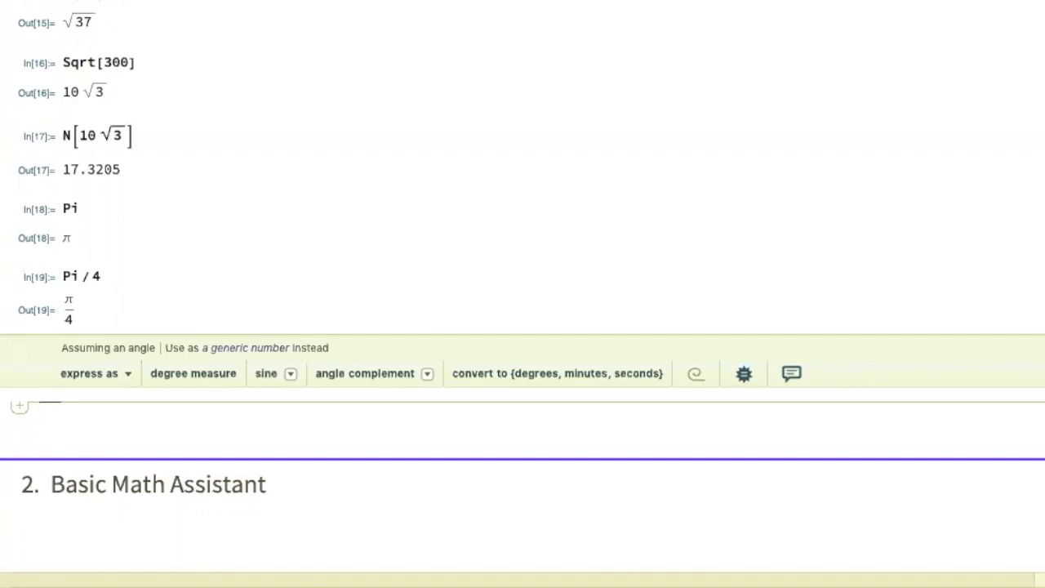
pyautogui.write('C')
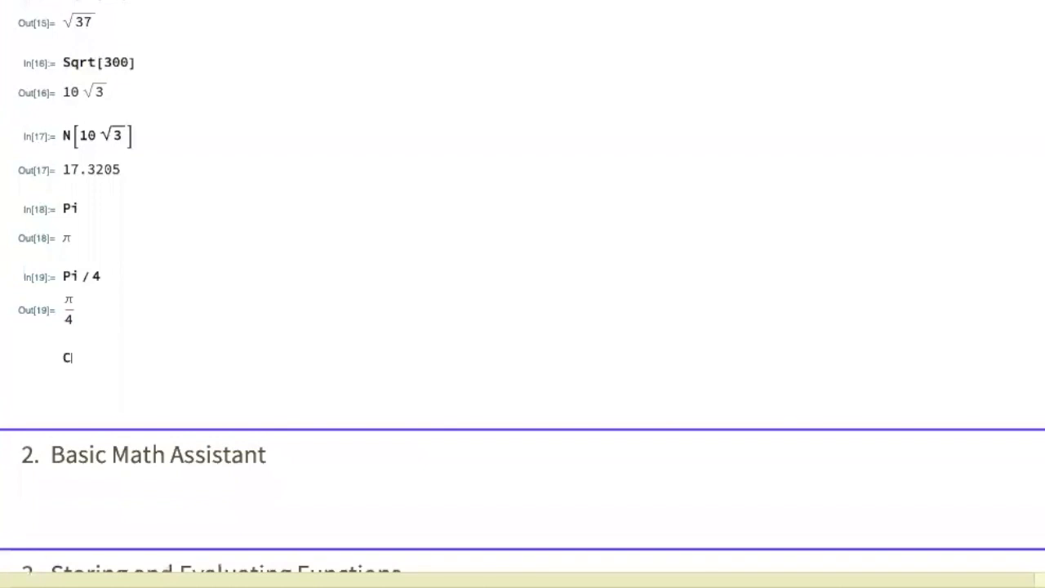
pyautogui.write('os')
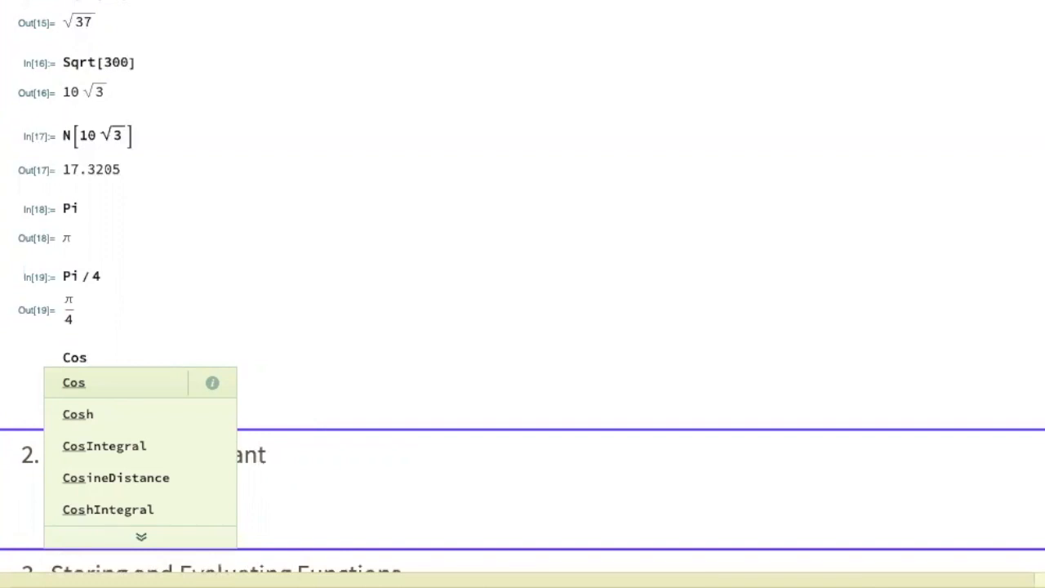
pyautogui.press('Return')
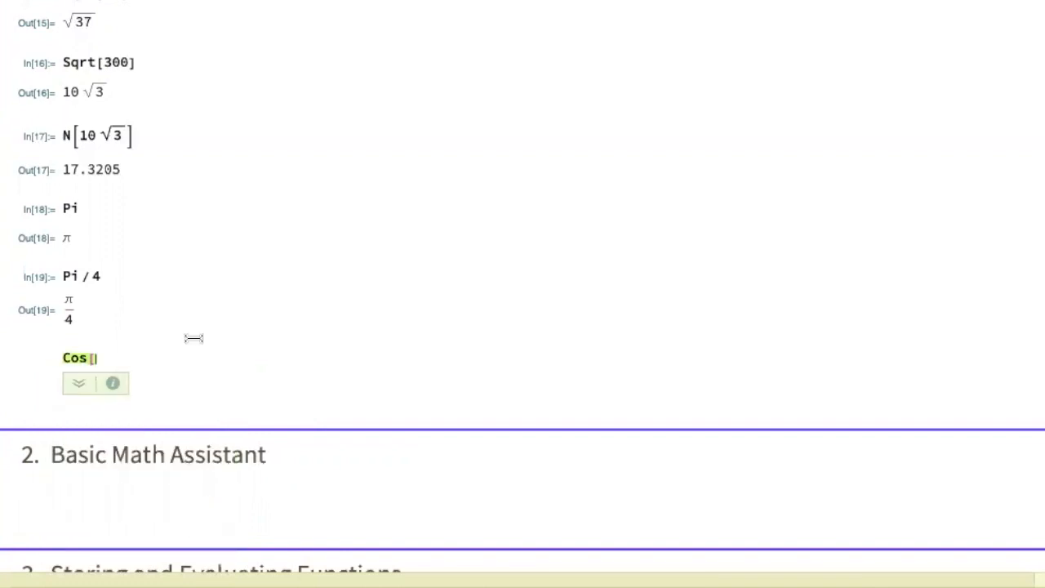
pyautogui.write('Pi')
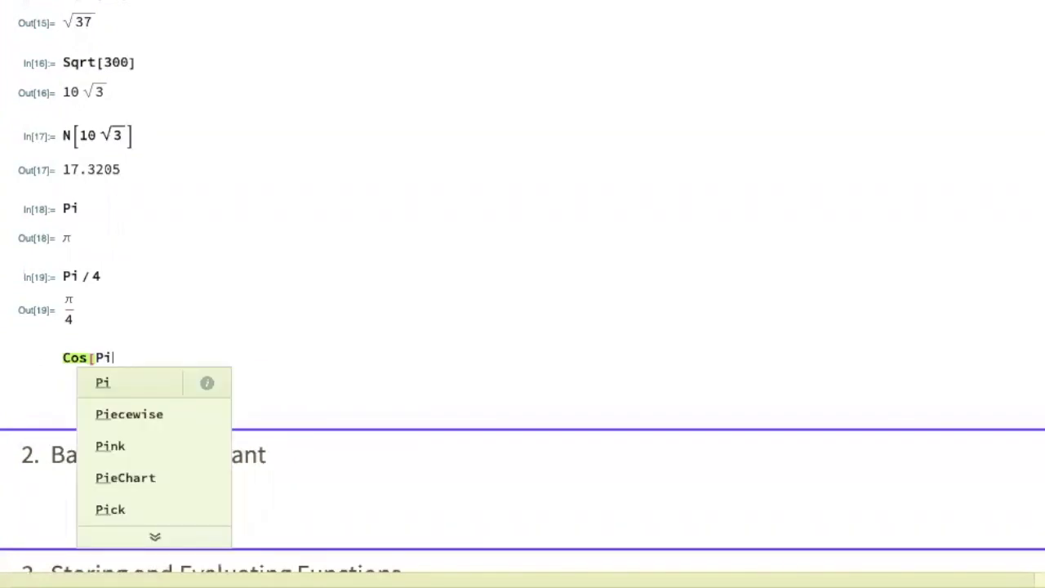
pyautogui.write(']')
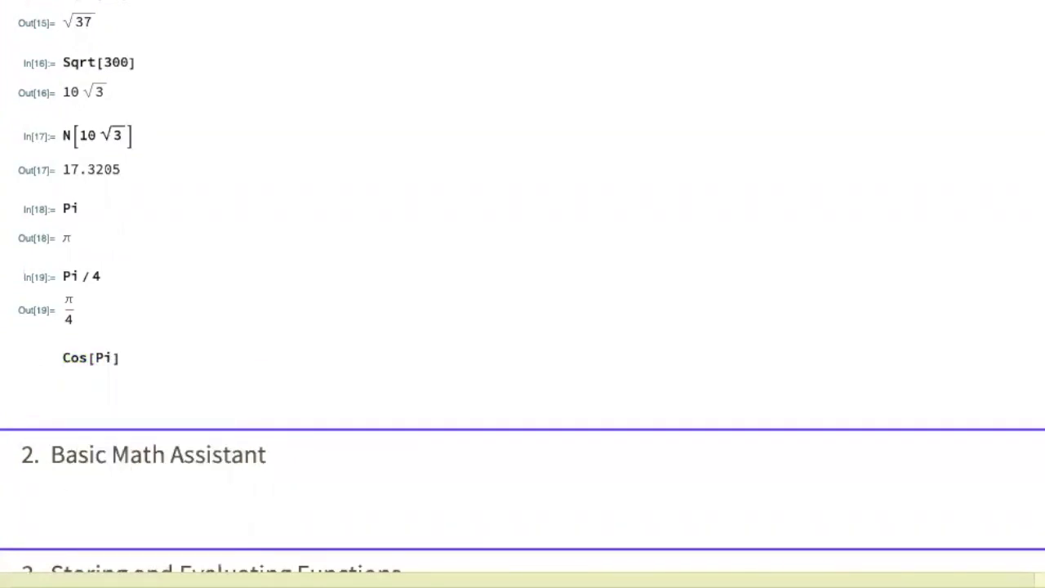
pyautogui.hotkey('shift', 'Return')
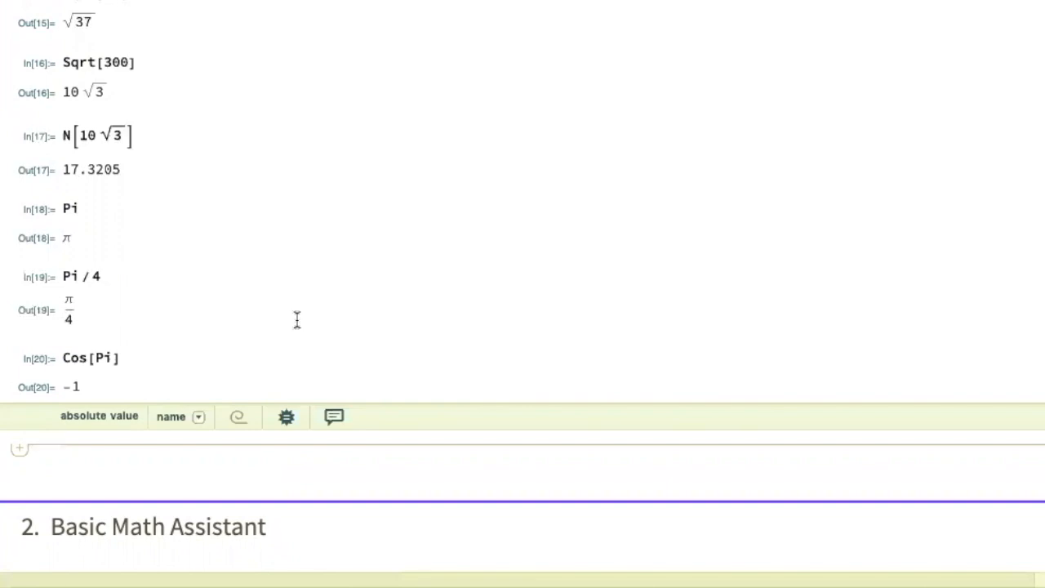
# Step: Go to section 2 of the notebook and open the Basic Math Assistant palette
pyautogui.scroll(-5, 296, 319)
pyautogui.scroll(-3, 296, 319)
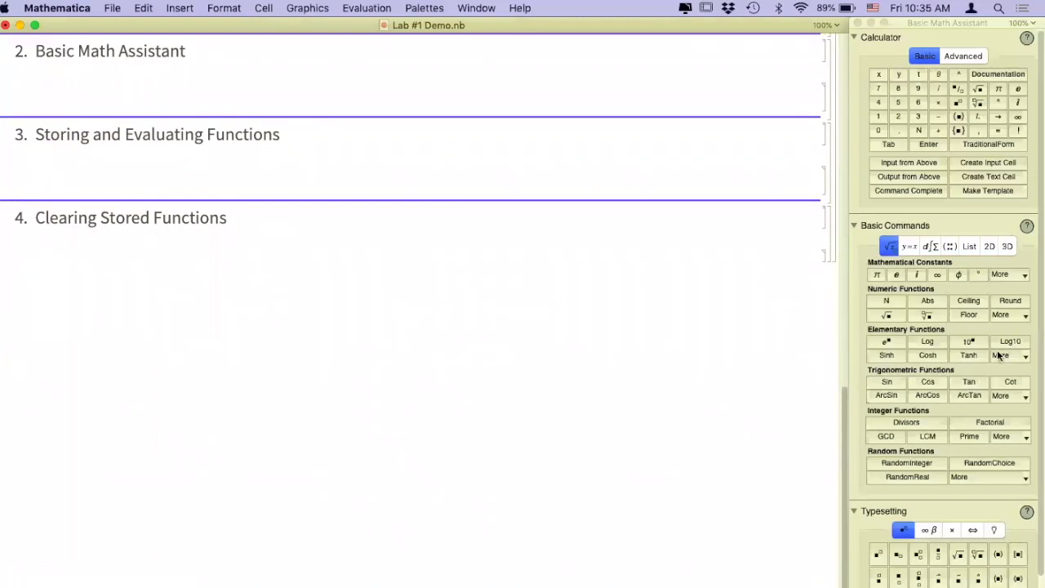
pyautogui.click(424, 8)
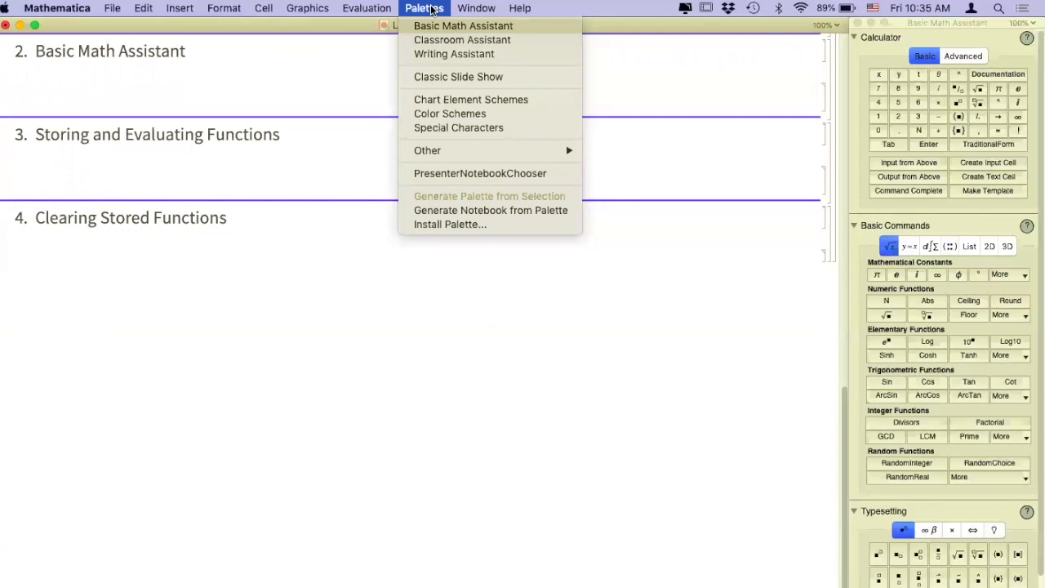
pyautogui.click(435, 26)
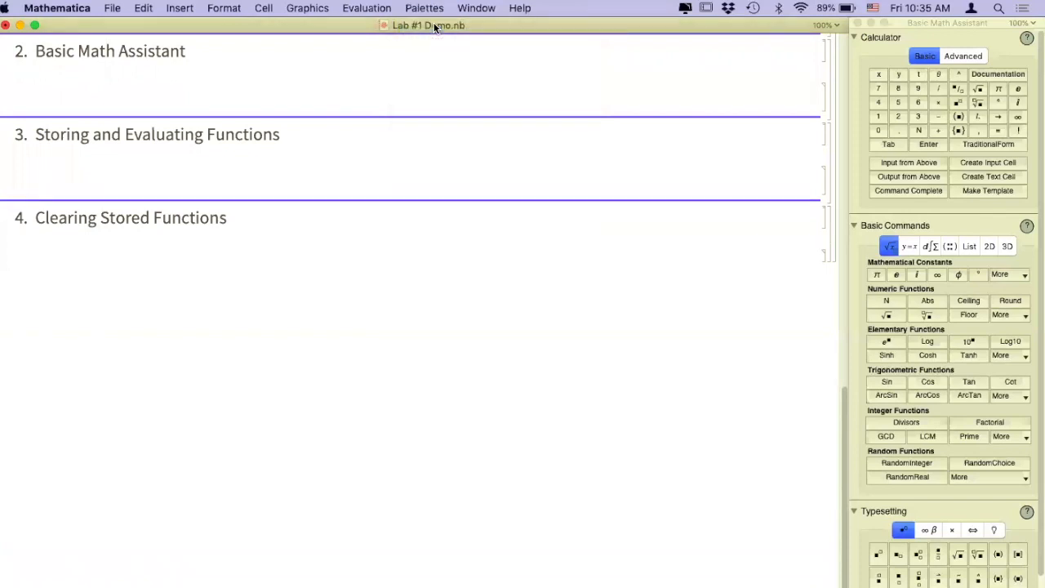
pyautogui.moveTo(962, 25)
pyautogui.mouseDown()
pyautogui.moveTo(957, 34)
pyautogui.moveTo(963, 25)
pyautogui.mouseUp()
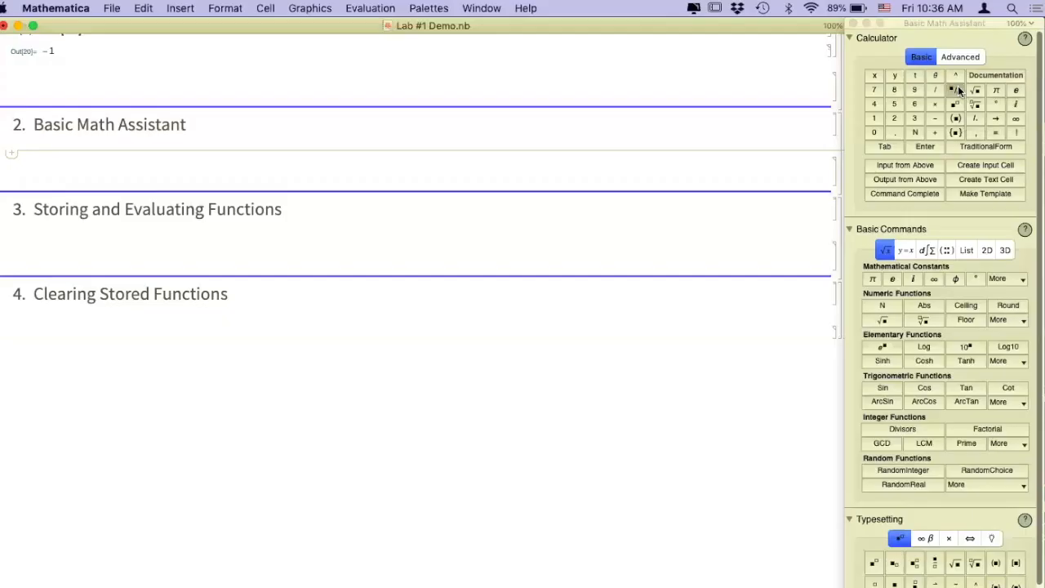
# Step: Using a fraction template under section 2, evaluate -3 over 8 and compute the result's numerical value
pyautogui.click(882, 166)
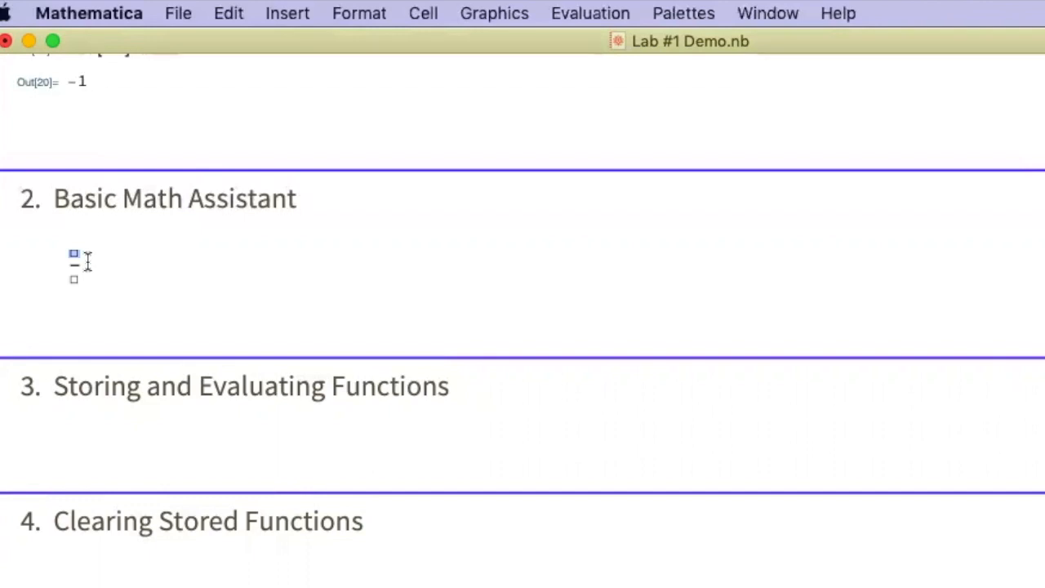
pyautogui.write('-3')
pyautogui.press('Tab')
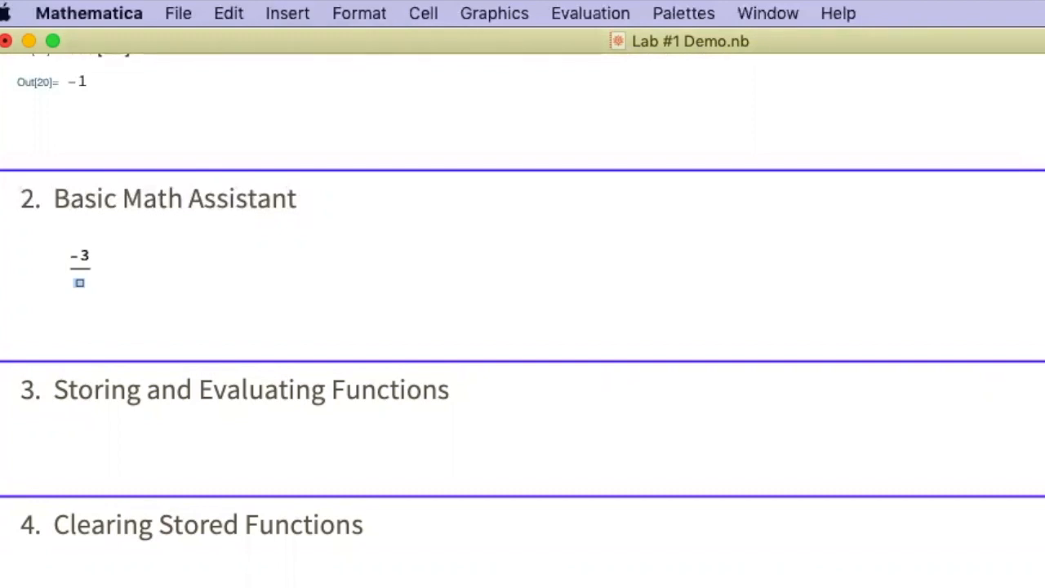
pyautogui.write('8')
pyautogui.hotkey('shift', 'Return')
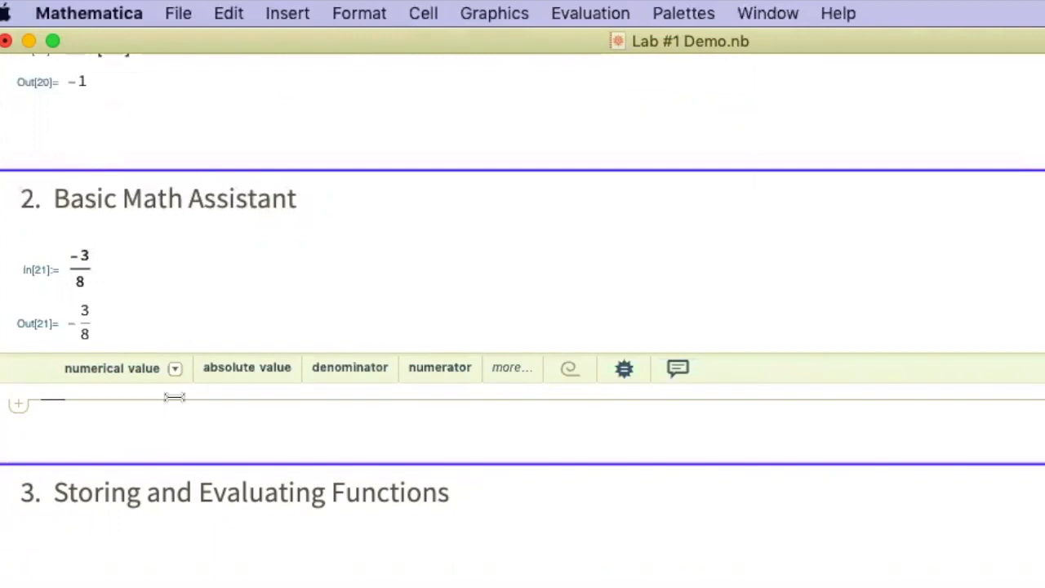
pyautogui.click(129, 368)
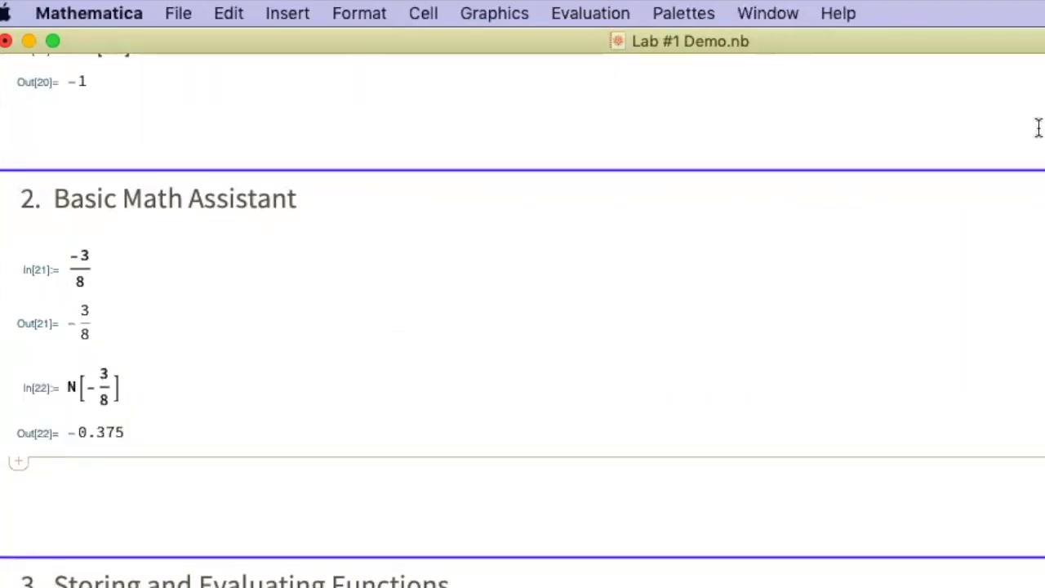
# Step: Insert another fraction template, fill it in as -4 over 8 and evaluate it
pyautogui.hotkey('ctrl', '/')
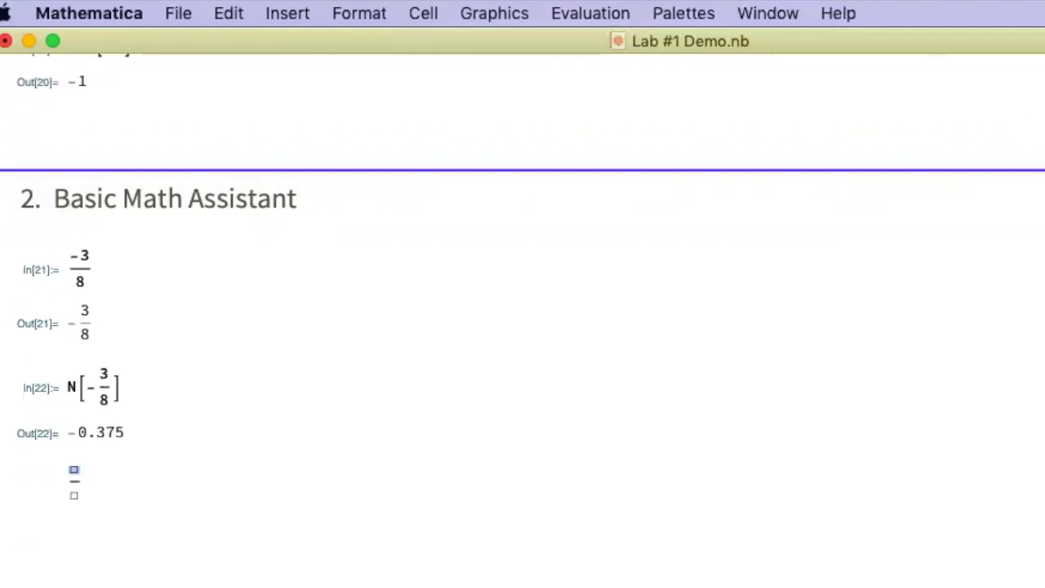
pyautogui.write('-4')
pyautogui.press('Tab')
pyautogui.write('8')
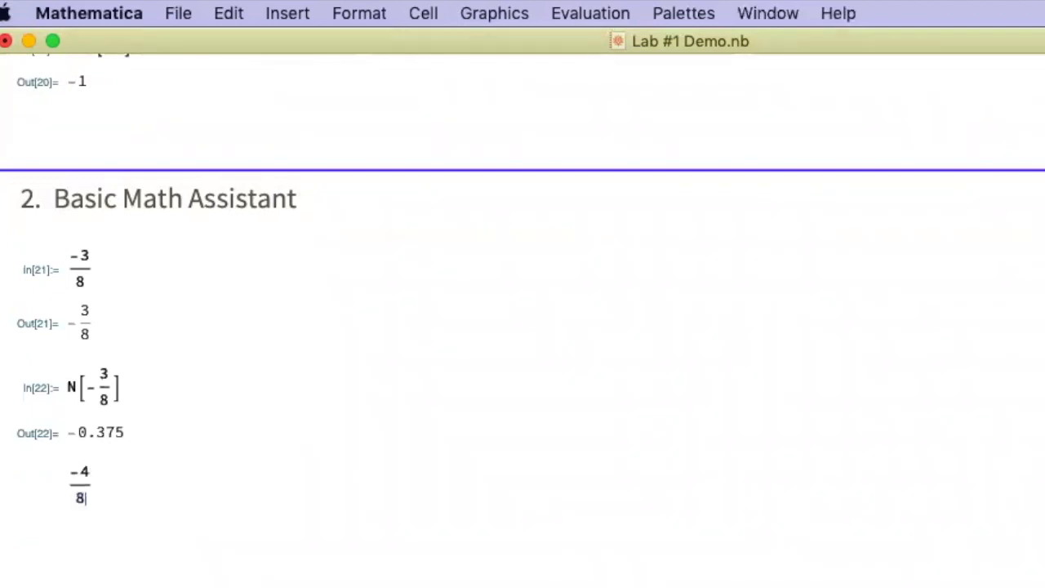
pyautogui.hotkey('shift', 'Return')
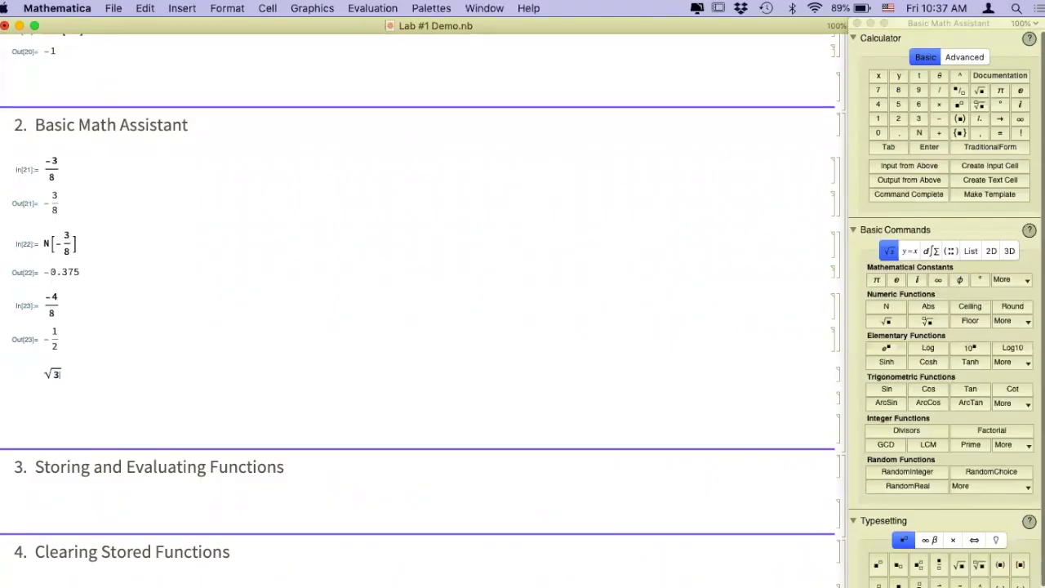
# Step: Evaluate the square root of 36, and insert and evaluate the π symbol in the following cell
pyautogui.write('36')
pyautogui.hotkey('shift', 'Return')
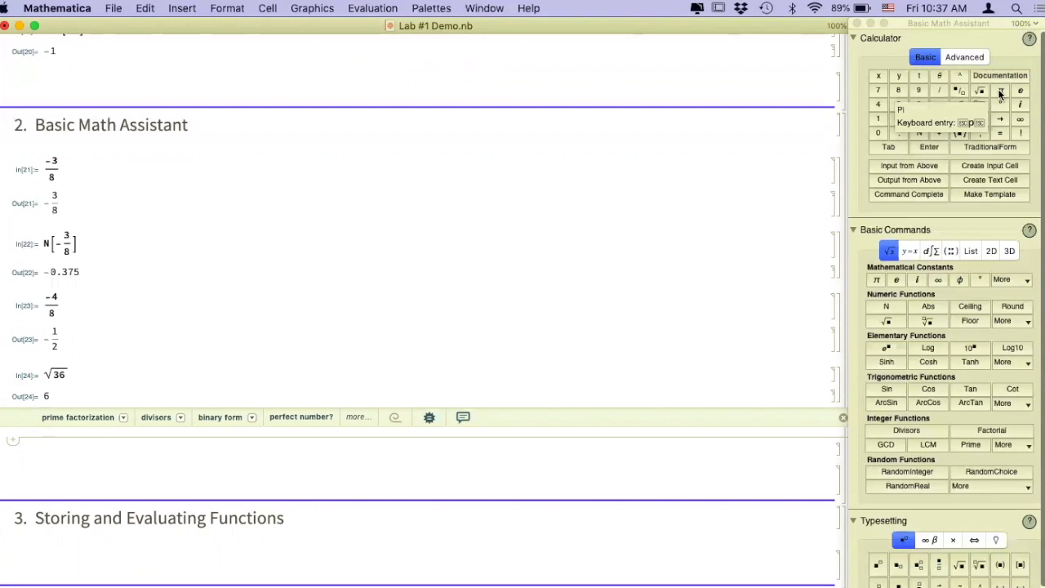
pyautogui.click(947, 196)
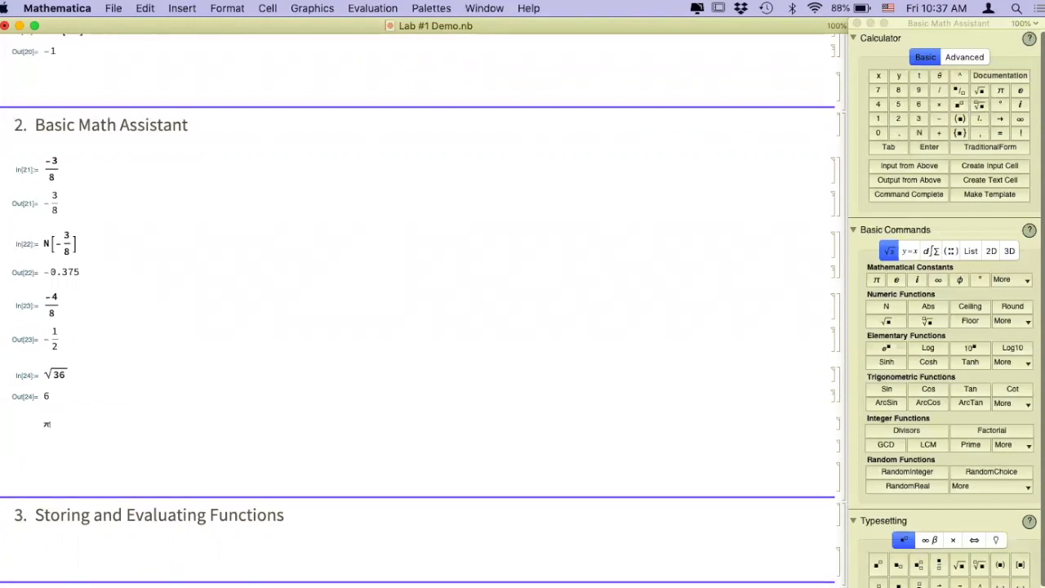
pyautogui.hotkey('shift', 'Return')
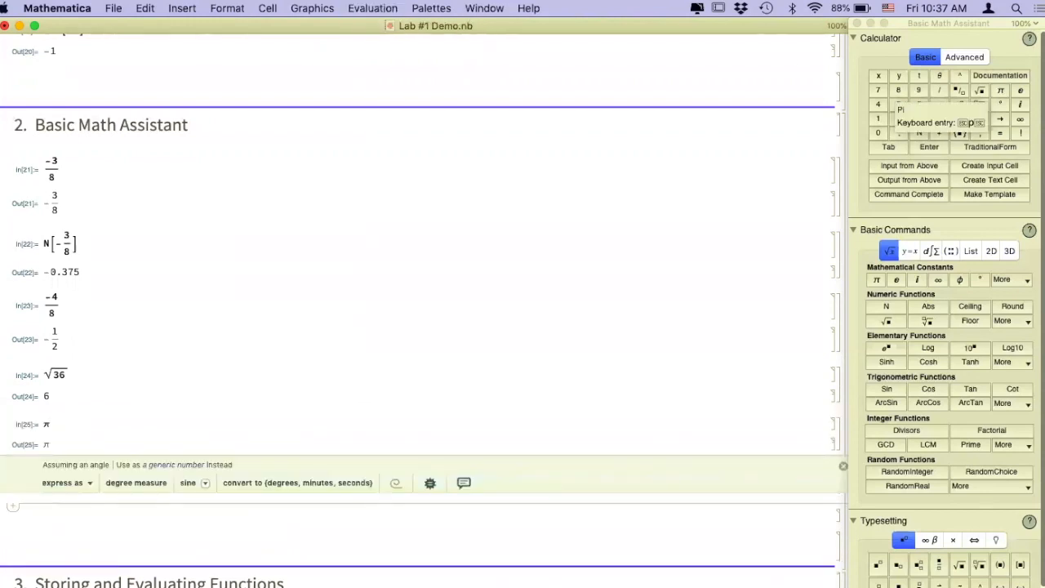
# Step: Insert and evaluate the exponential constant e and compute its numerical value
pyautogui.click(1020, 100)
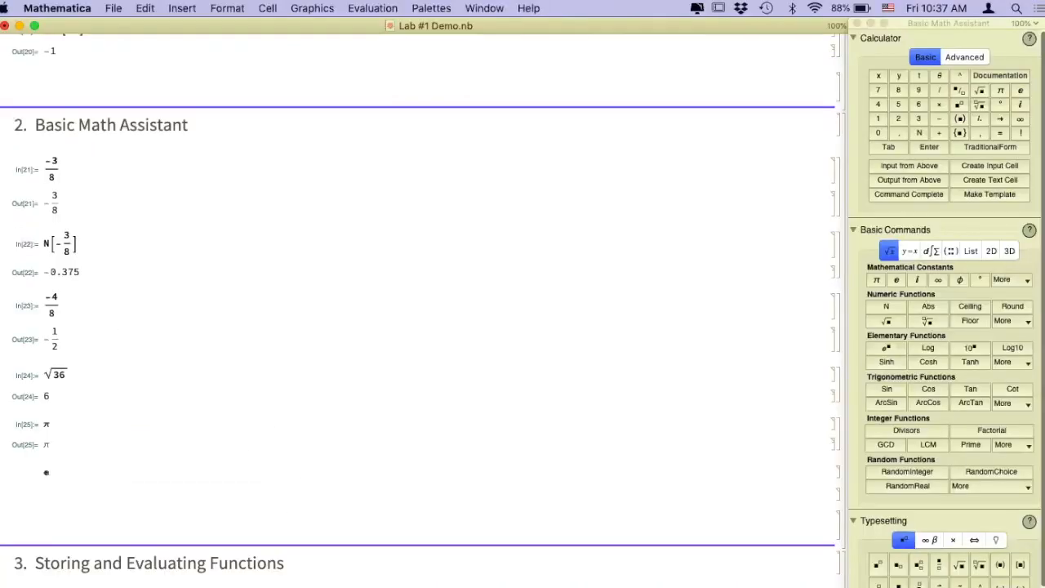
pyautogui.hotkey('shift', 'Return')
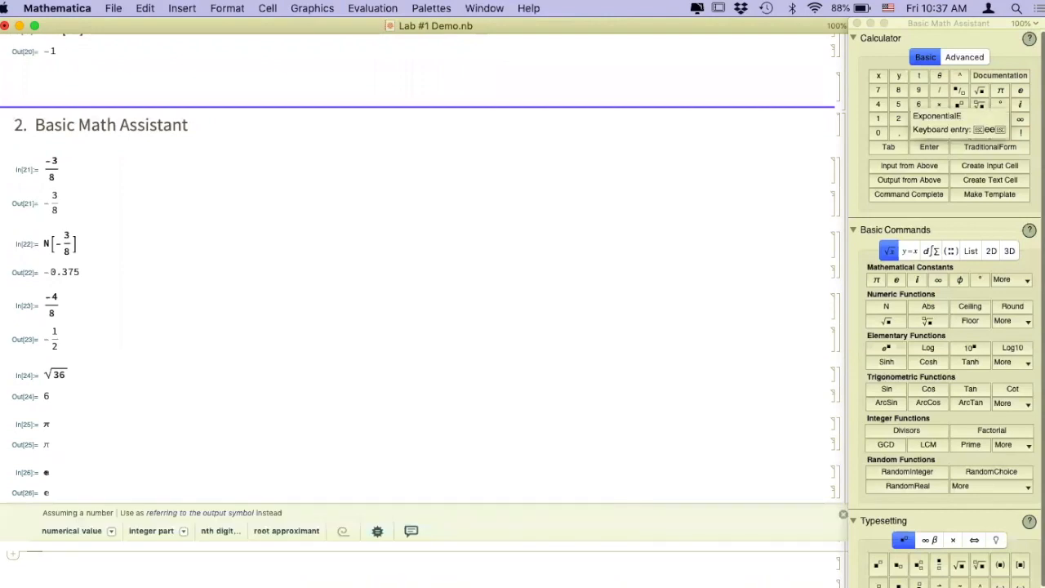
pyautogui.click(90, 530)
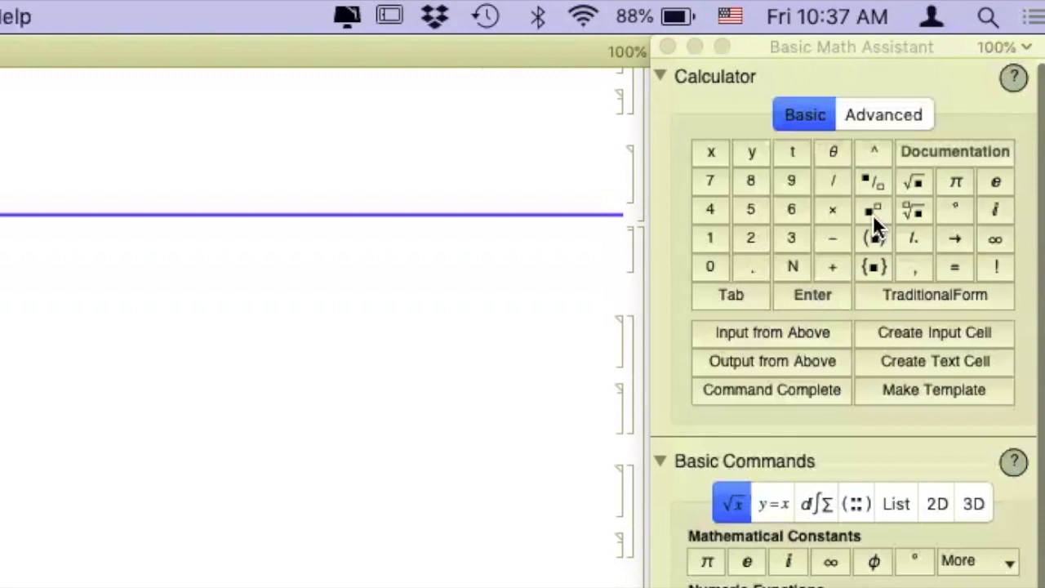
# Step: Insert a power template, fill it in as 3 to the power 5 and evaluate it
pyautogui.click(874, 211)
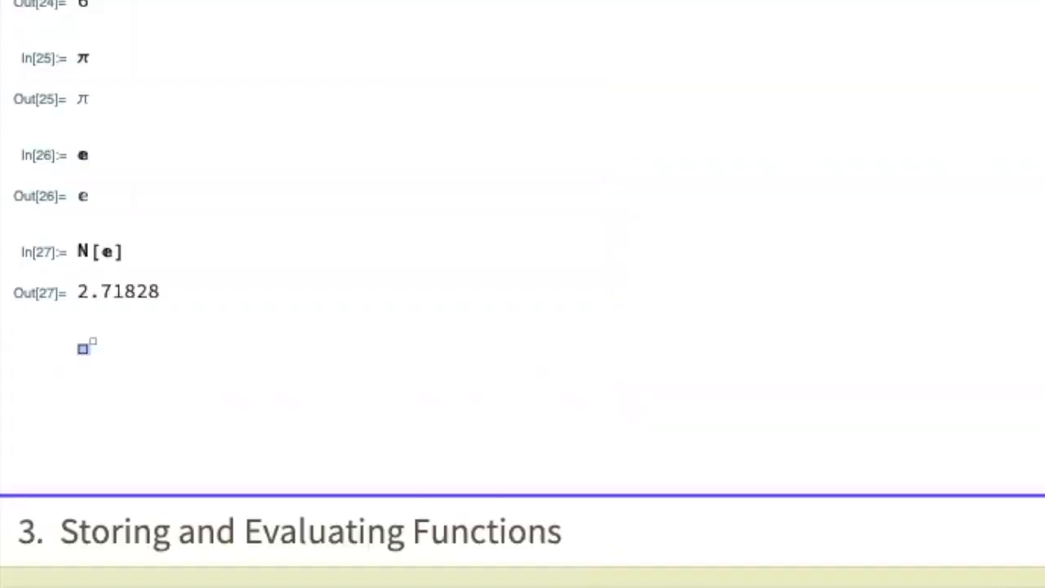
pyautogui.write('3')
pyautogui.press('Tab')
pyautogui.write('5')
pyautogui.hotkey('shift', 'Return')
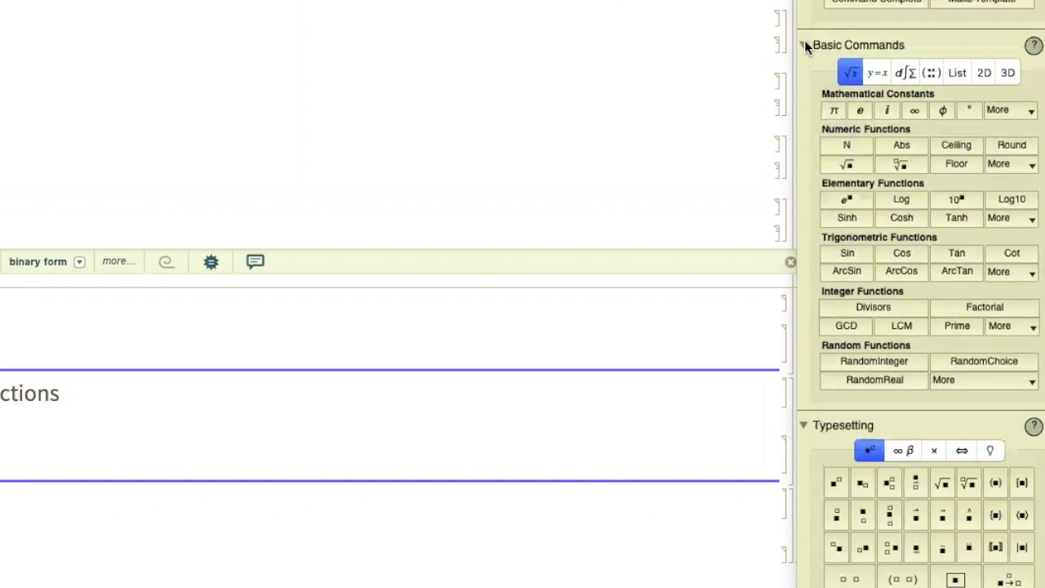
# Step: Insert an nth-root template, fill it in as the fourth root of 23 and evaluate it
pyautogui.click(804, 45)
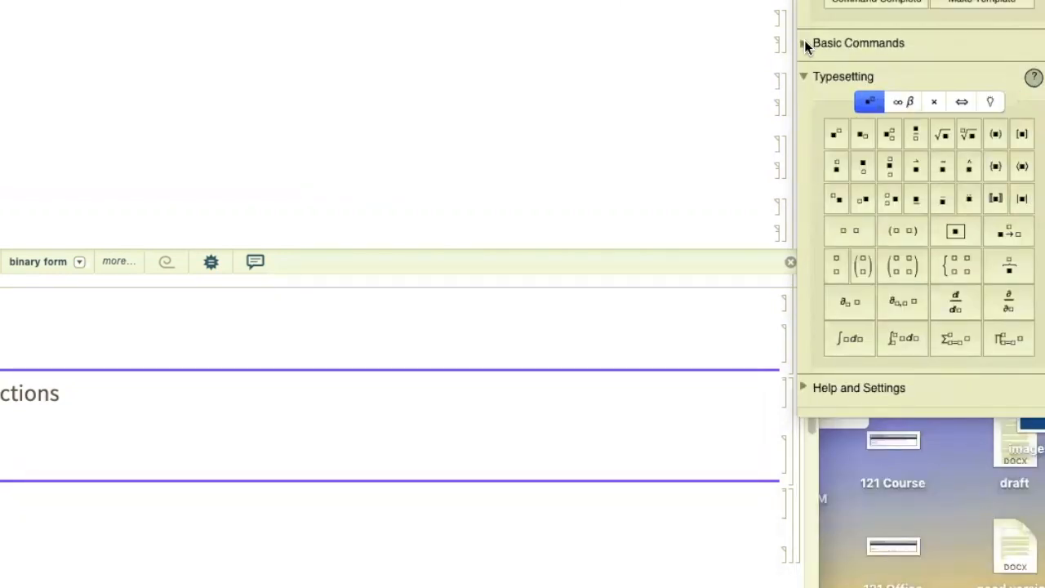
pyautogui.click(805, 44)
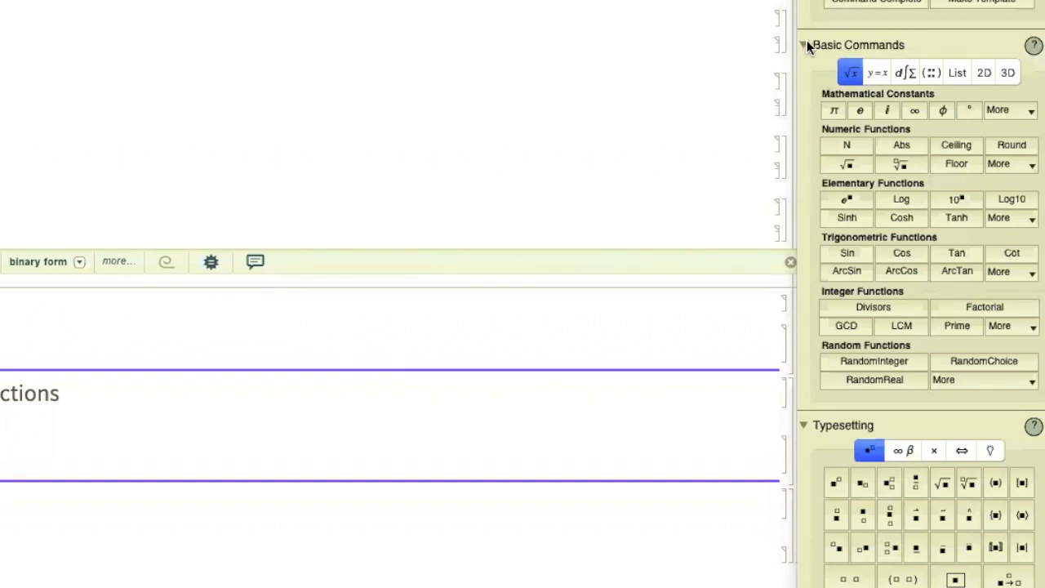
pyautogui.click(900, 167)
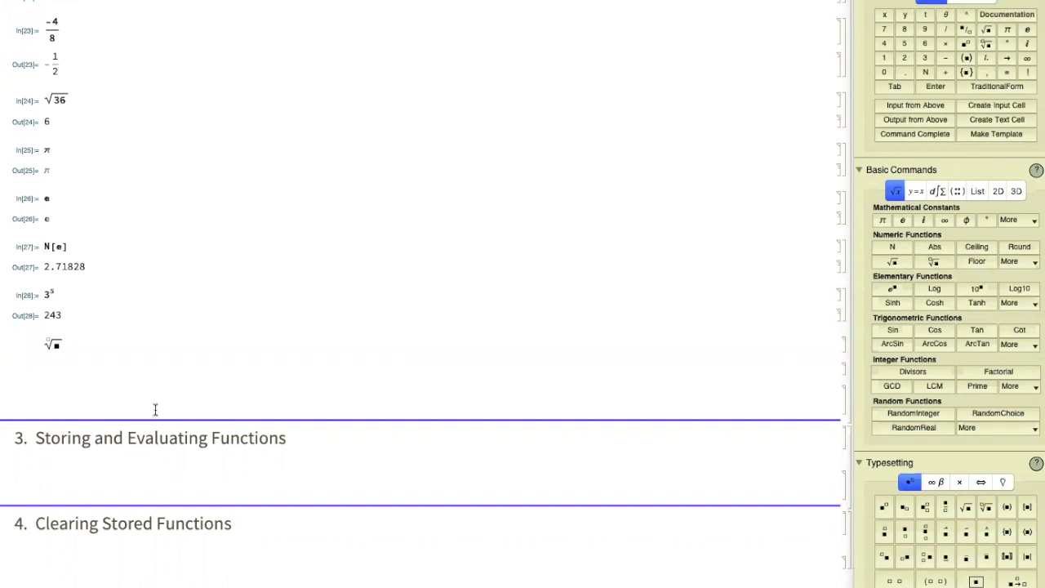
pyautogui.click(56, 346)
pyautogui.write('23')
pyautogui.write('4')
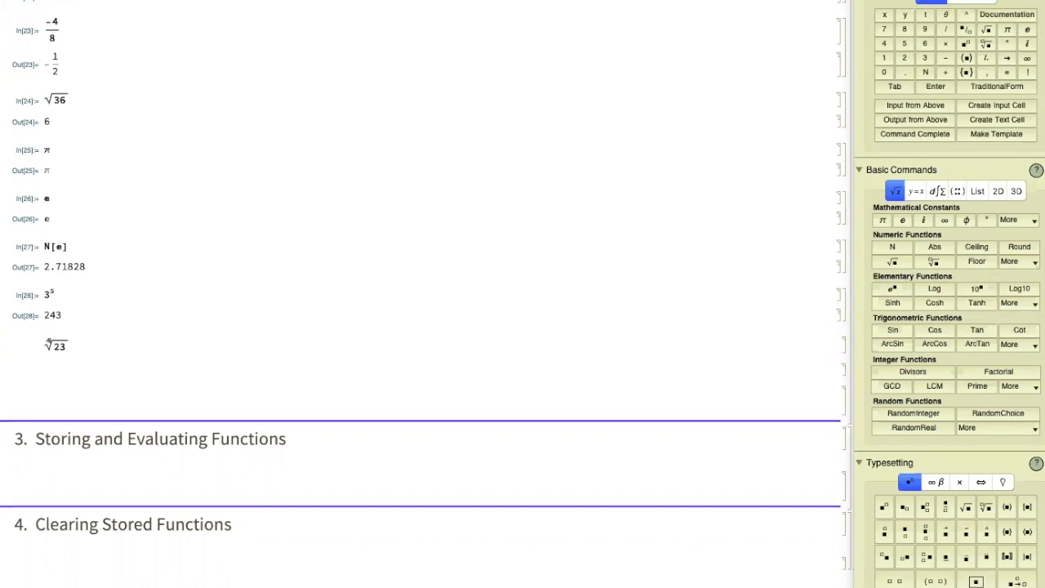
pyautogui.hotkey('shift', 'Return')
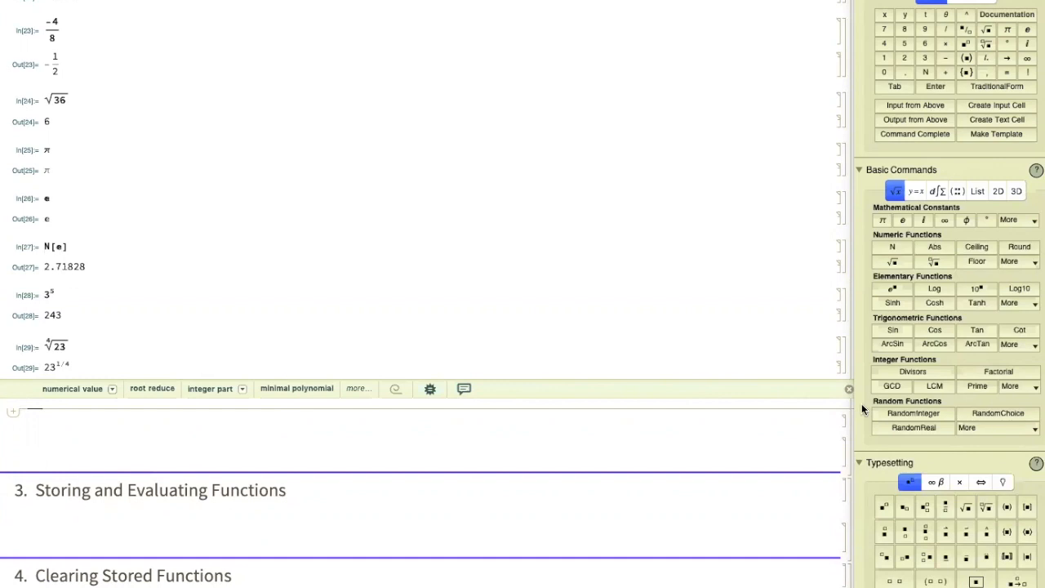
# Step: Insert the Sin function template, fill in 4π as its argument and evaluate it
pyautogui.click(895, 330)
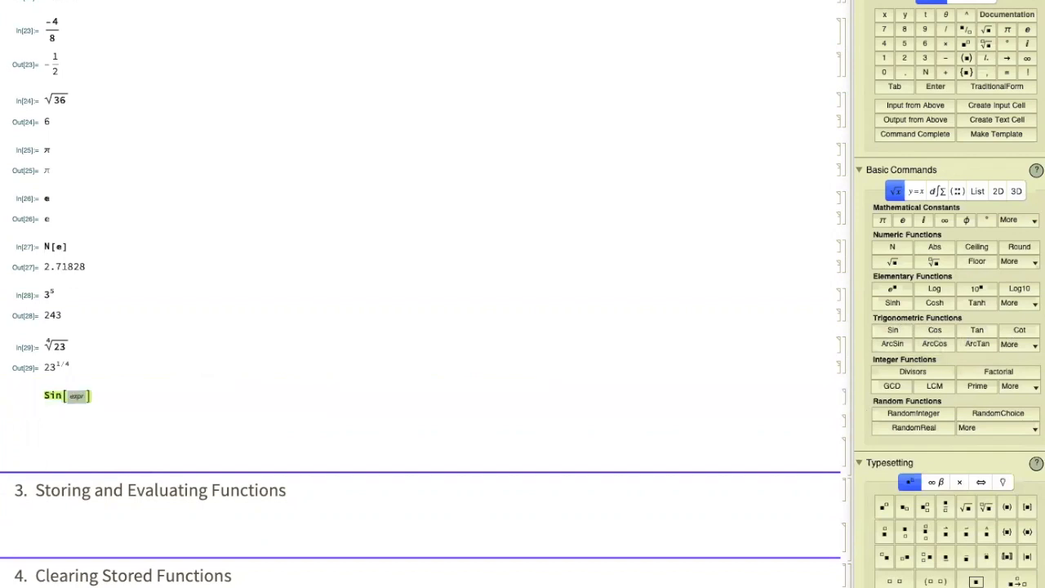
pyautogui.write('4')
pyautogui.click(1007, 30)
pyautogui.hotkey('shift', 'Return')
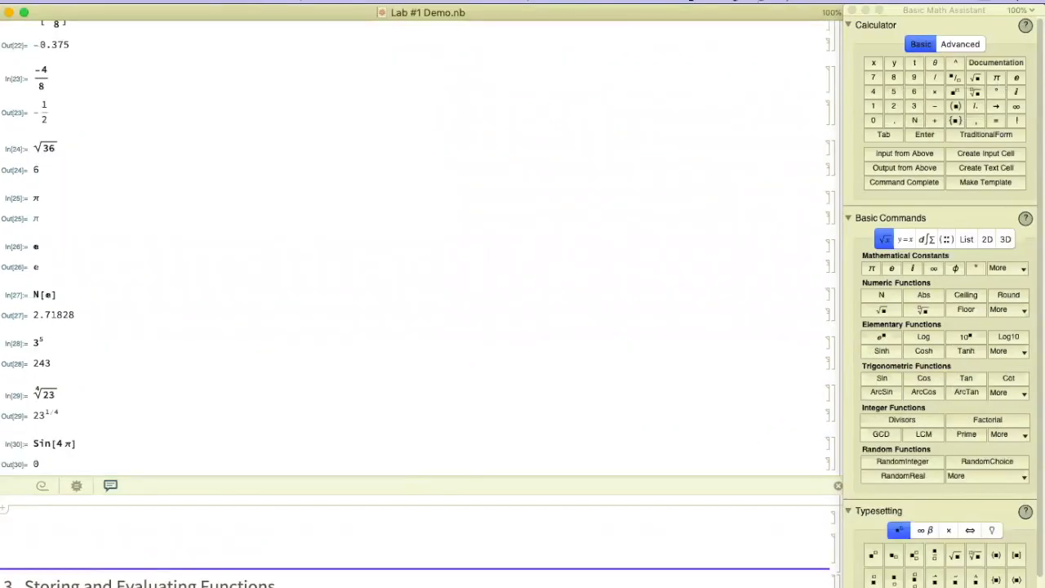
# Step: Look through the Basic Math Assistant's command groups and its Advanced calculator, and return to the Basic calculator
pyautogui.scroll(-4, 975, 383)
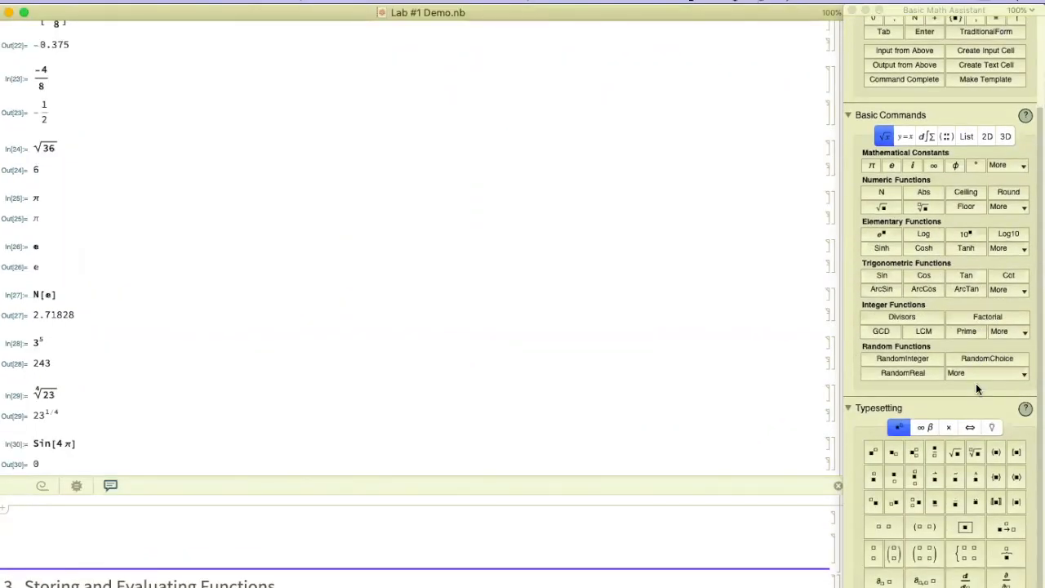
pyautogui.scroll(2, 976, 389)
pyautogui.scroll(2, 976, 388)
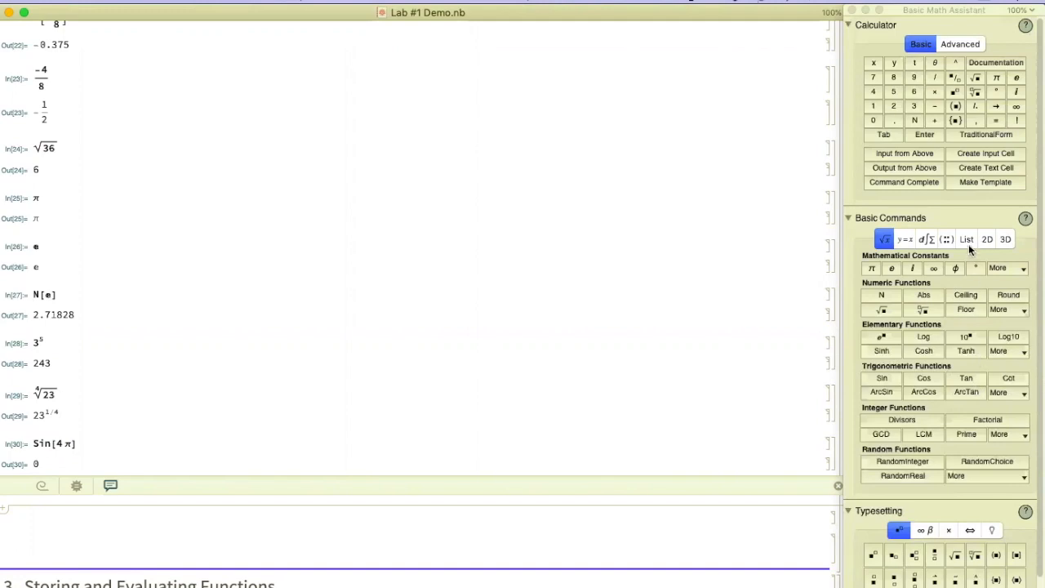
pyautogui.click(957, 46)
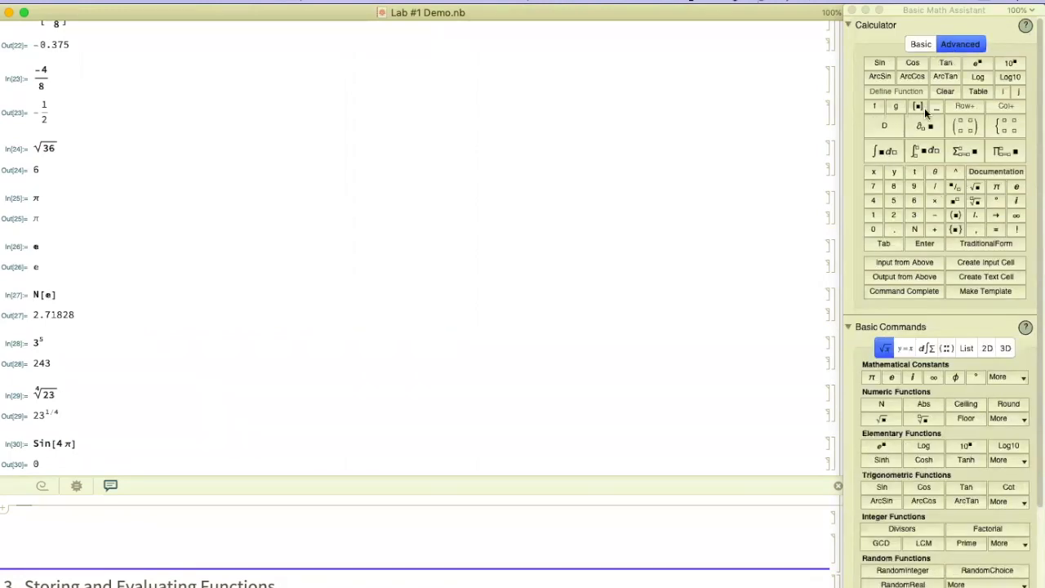
pyautogui.click(916, 44)
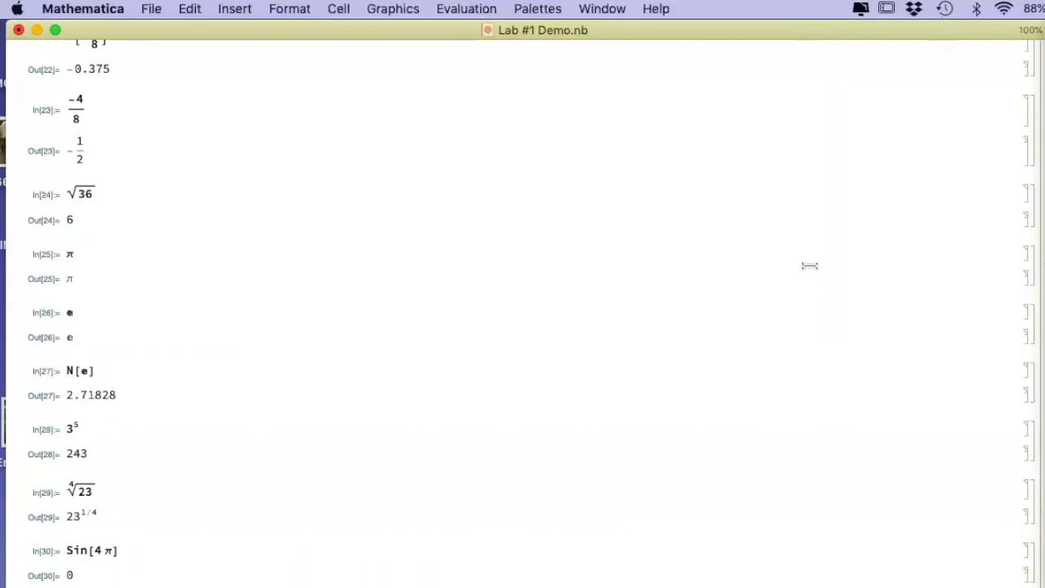
# Step: Add a Text-style cell reading "f(x) = 5x+3" under the "Storing and Evaluating Functions" heading
pyautogui.scroll(-10, 809, 265)
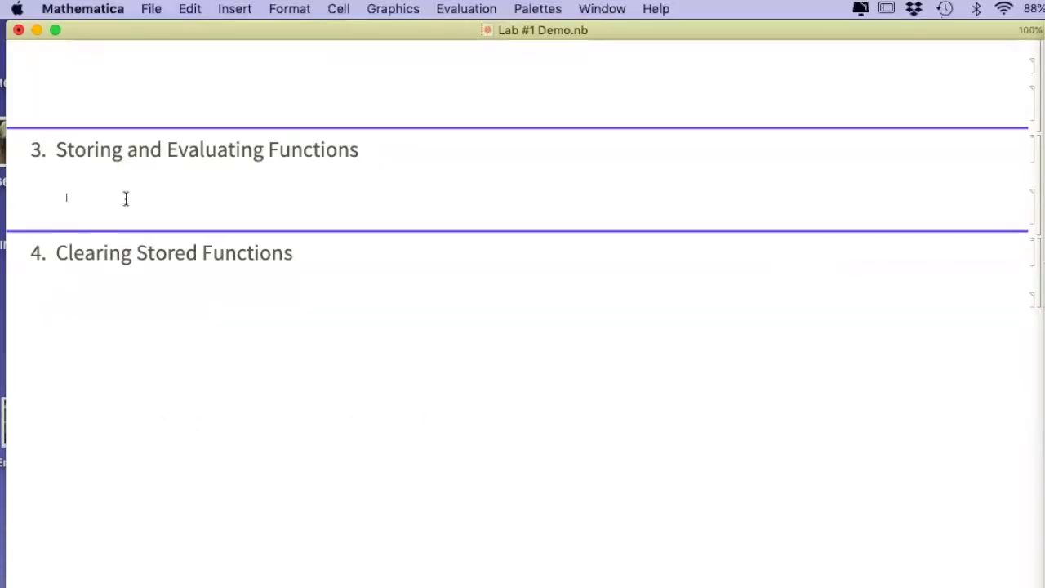
pyautogui.click(116, 179)
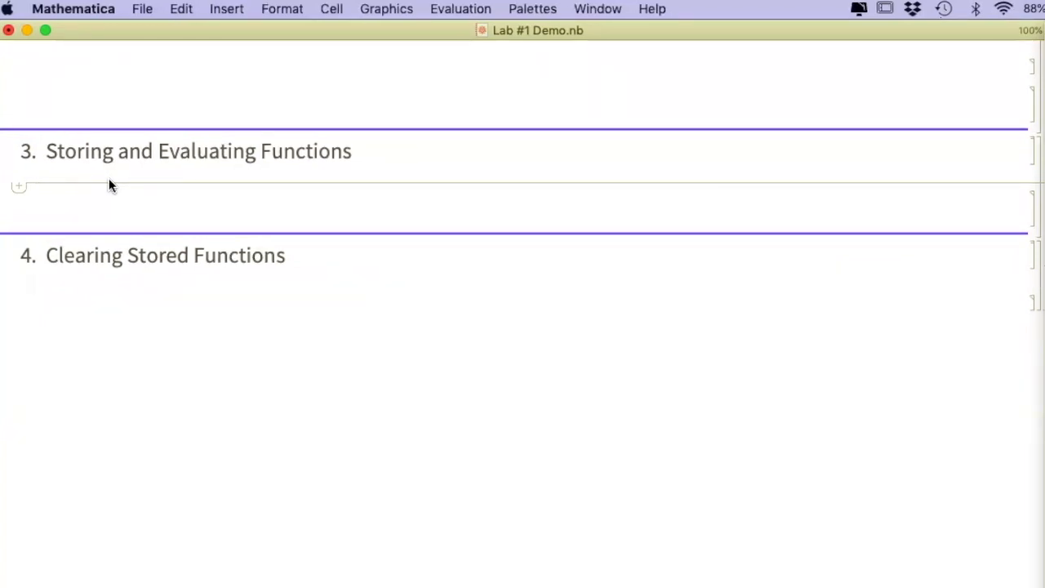
pyautogui.click(282, 8)
pyautogui.moveTo(286, 31)
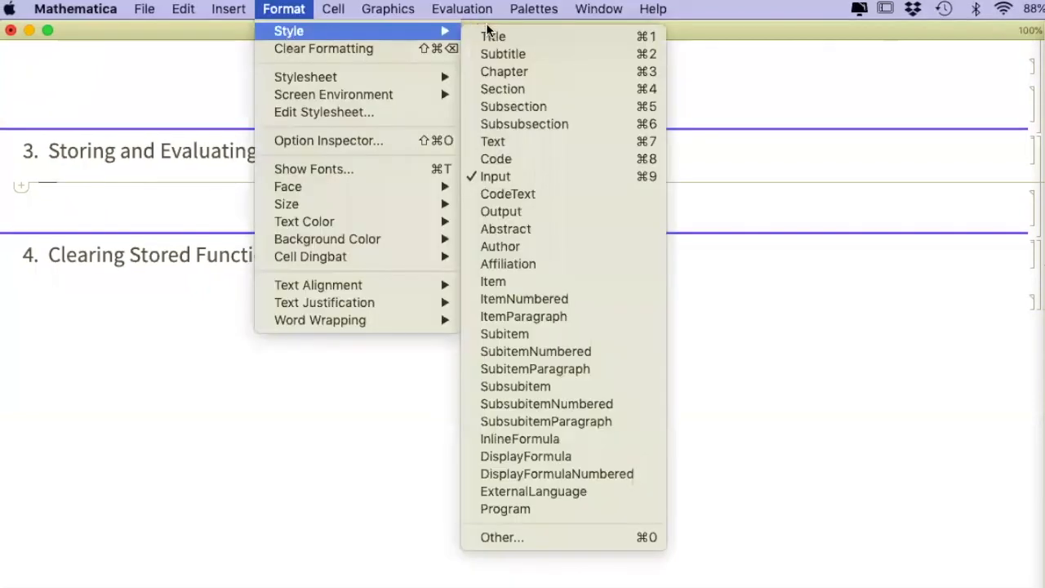
pyautogui.click(511, 138)
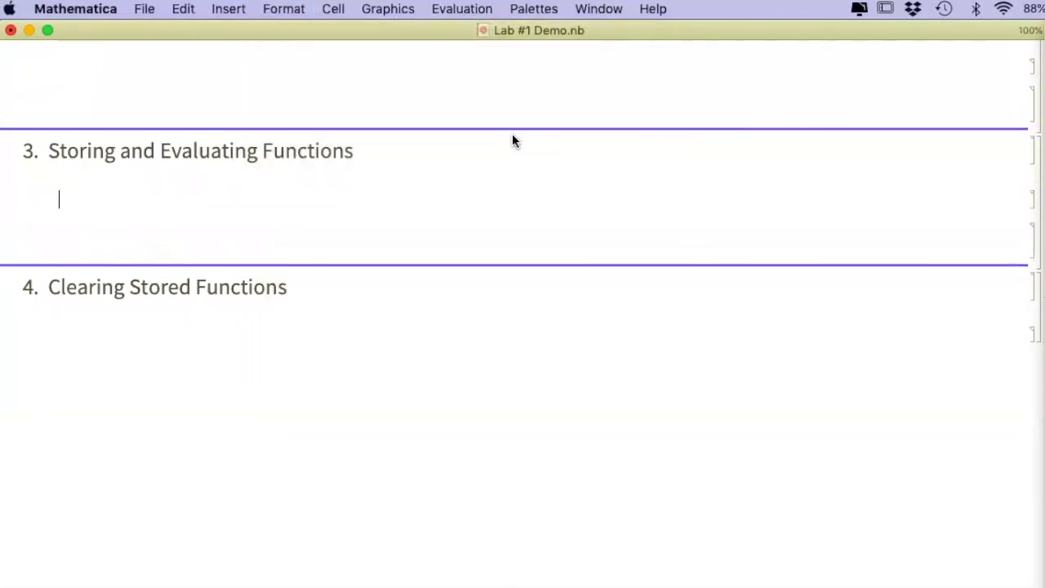
pyautogui.write('f(x)')
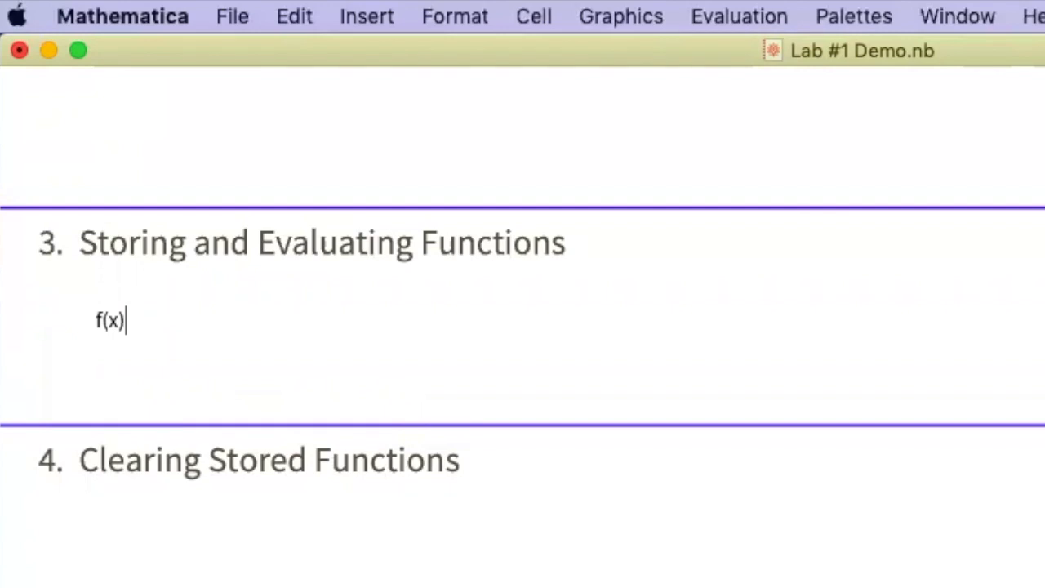
pyautogui.write(' = 5x+3')
pyautogui.press('Down')
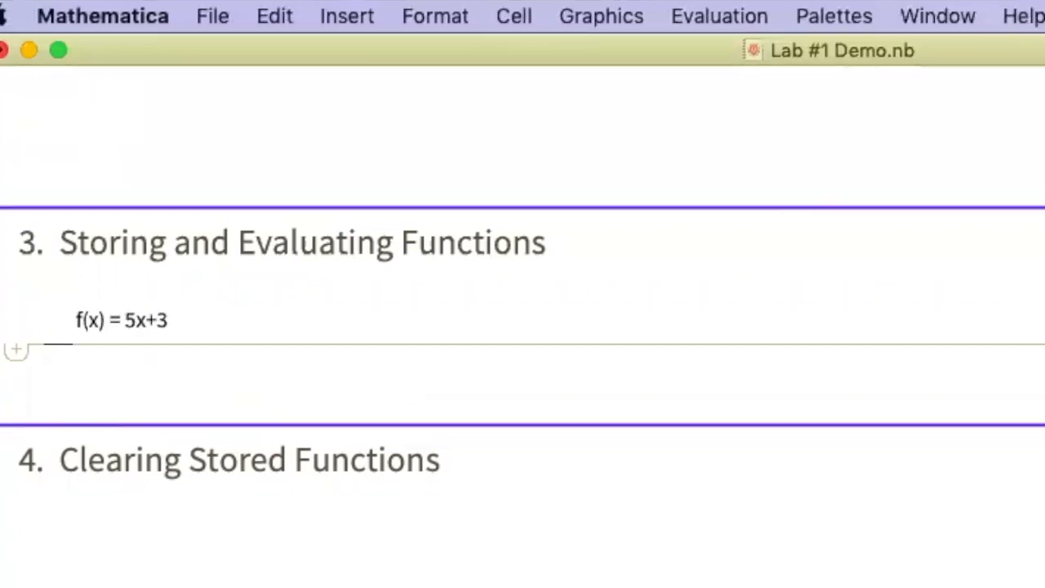